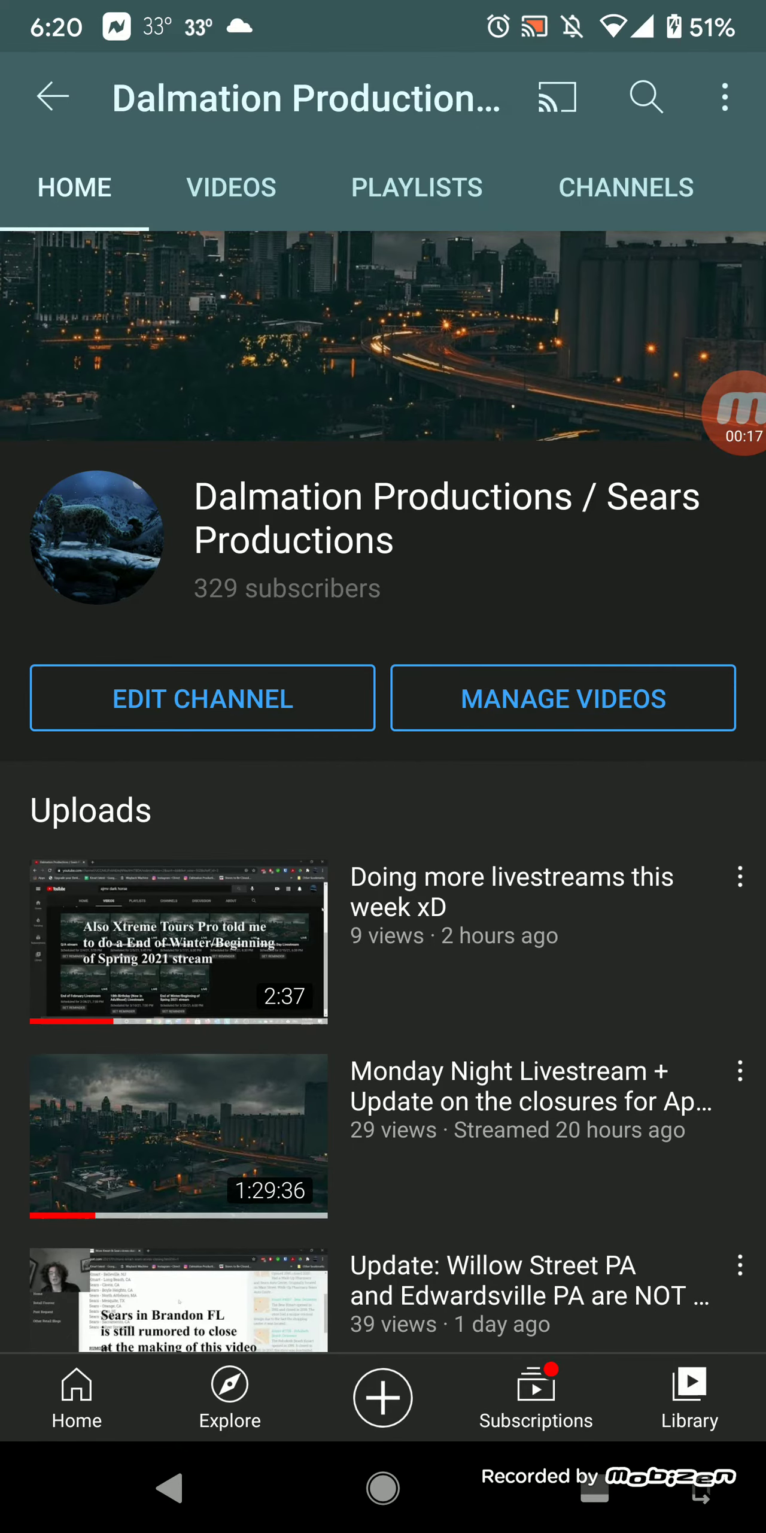
scroll(384, 767, "down", 10)
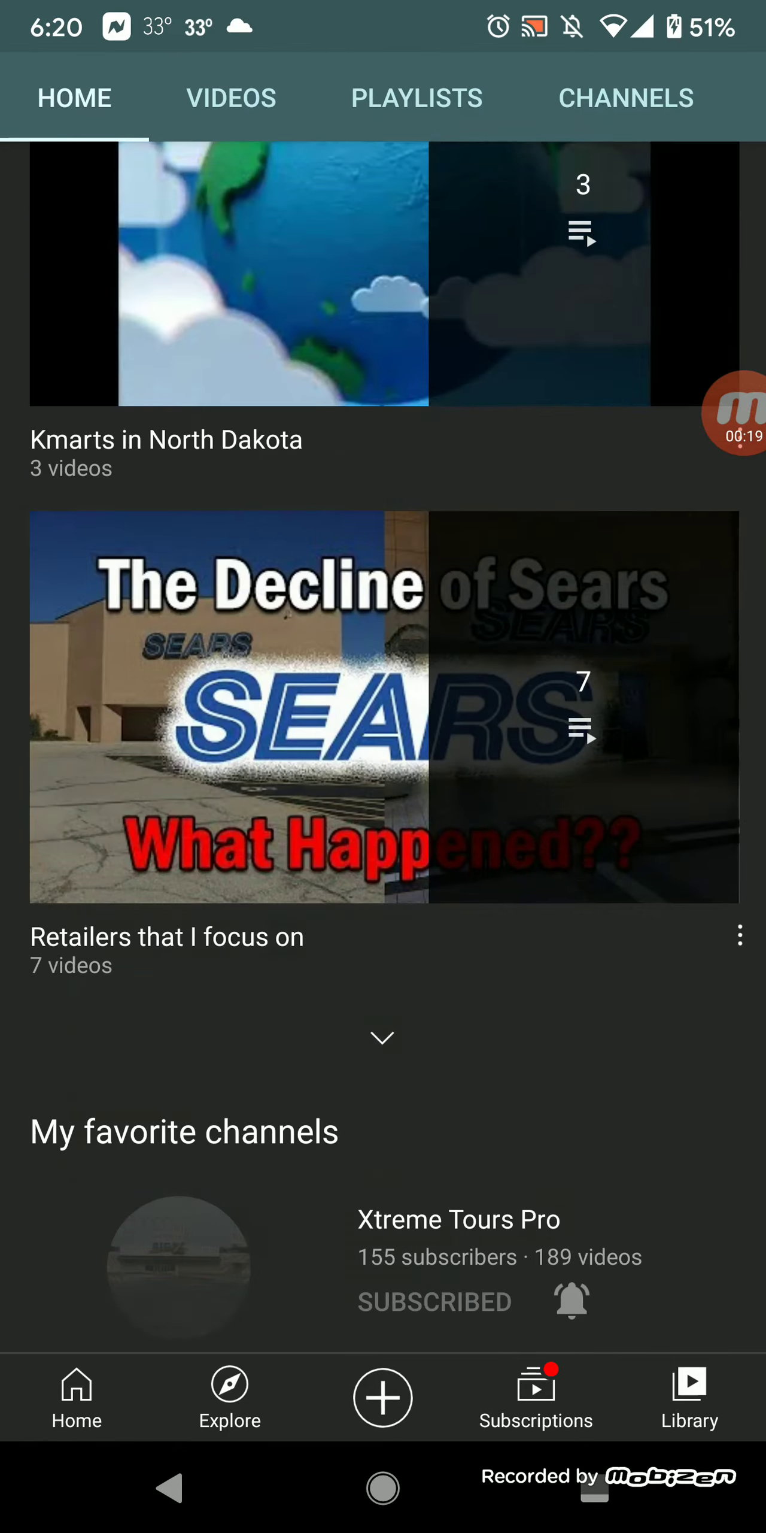
scroll(383, 768, "down", 8)
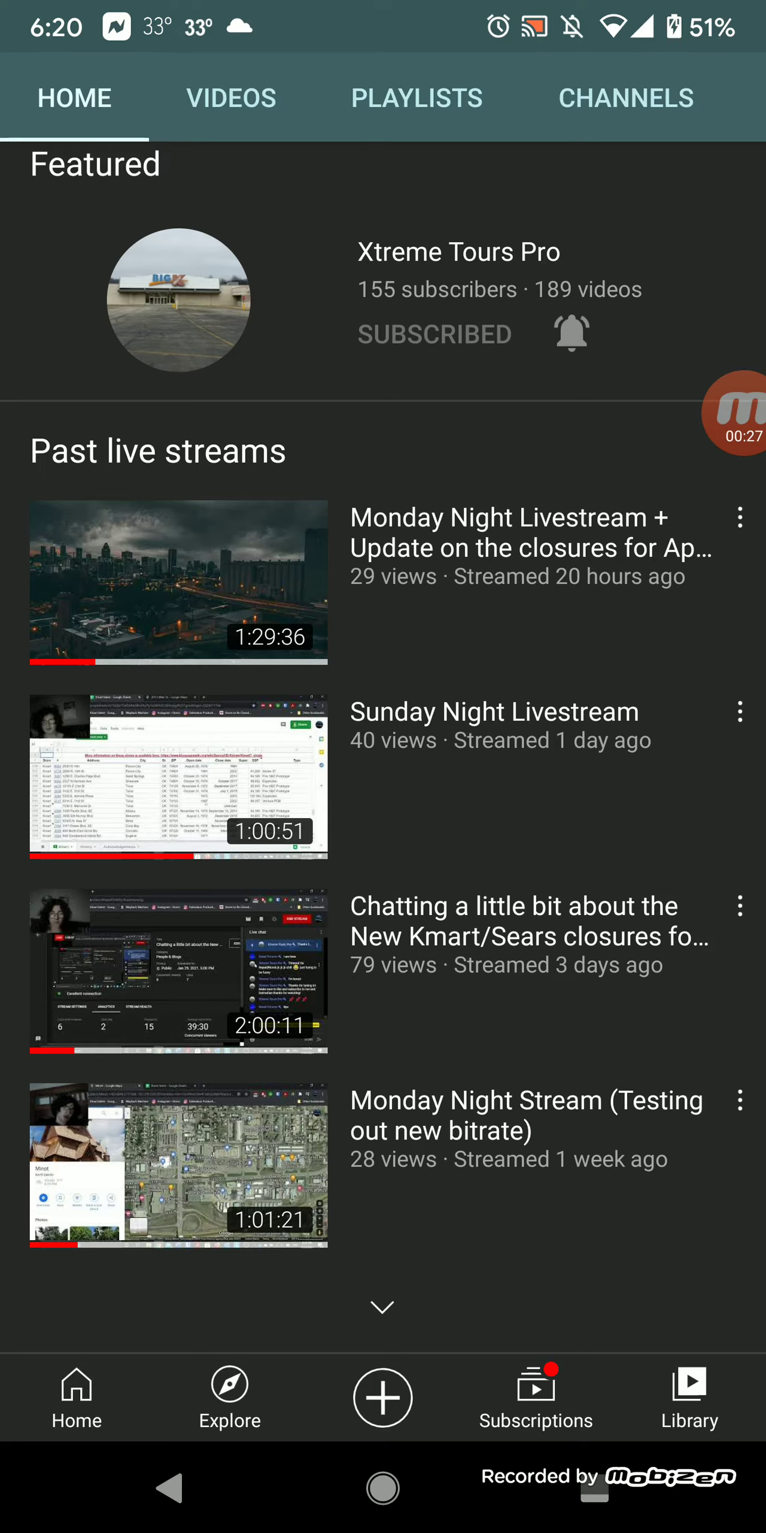
Go back to Dalmation Productions and view its Channels tab, which shows 'An error occurred'.
key("Escape")
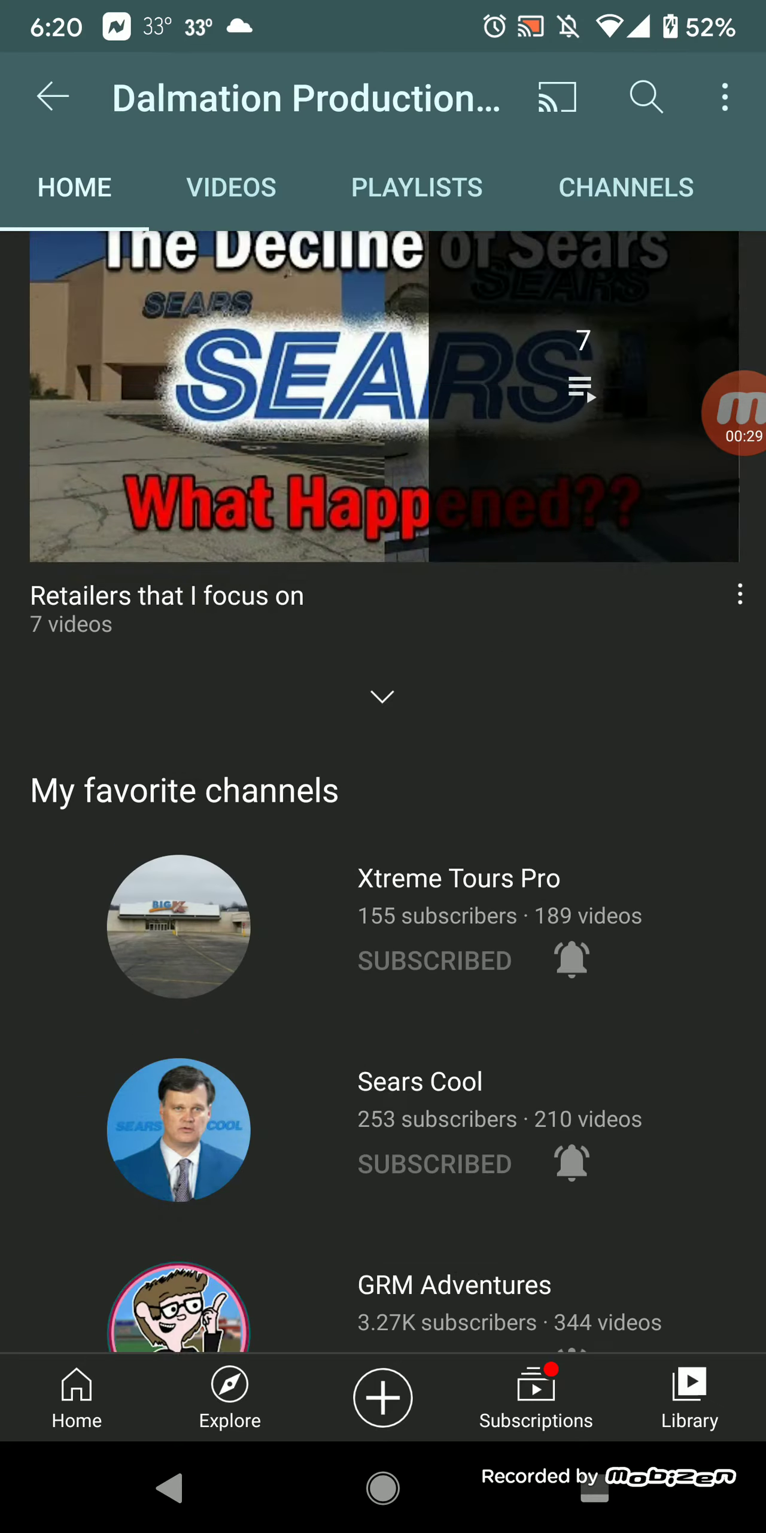
left_click(627, 182)
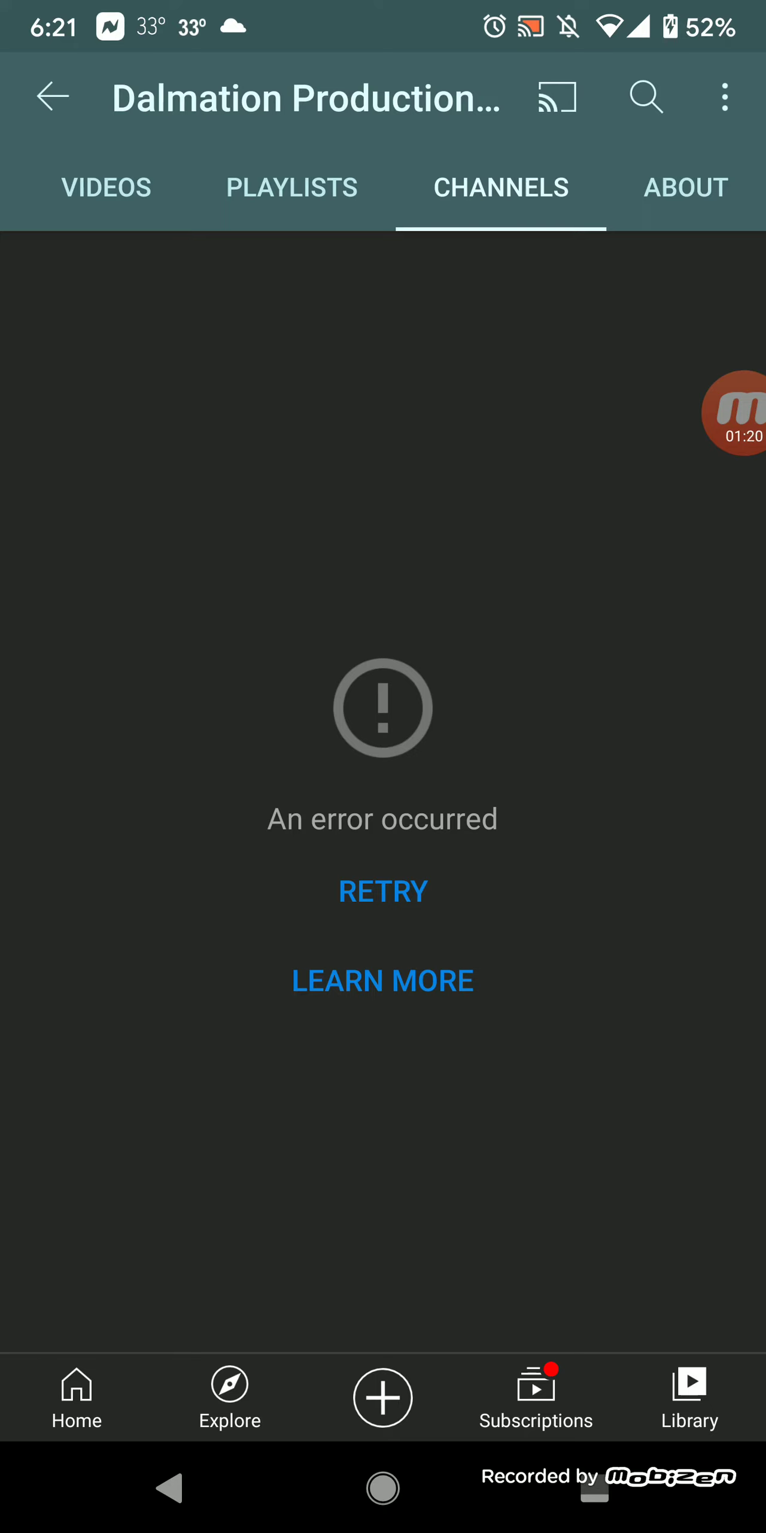
Switch from Home back to Channels, see the same error, then exit to the phone home screen.
left_click(383, 891)
scroll(384, 766, "down", 10)
scroll(383, 767, "down", 10)
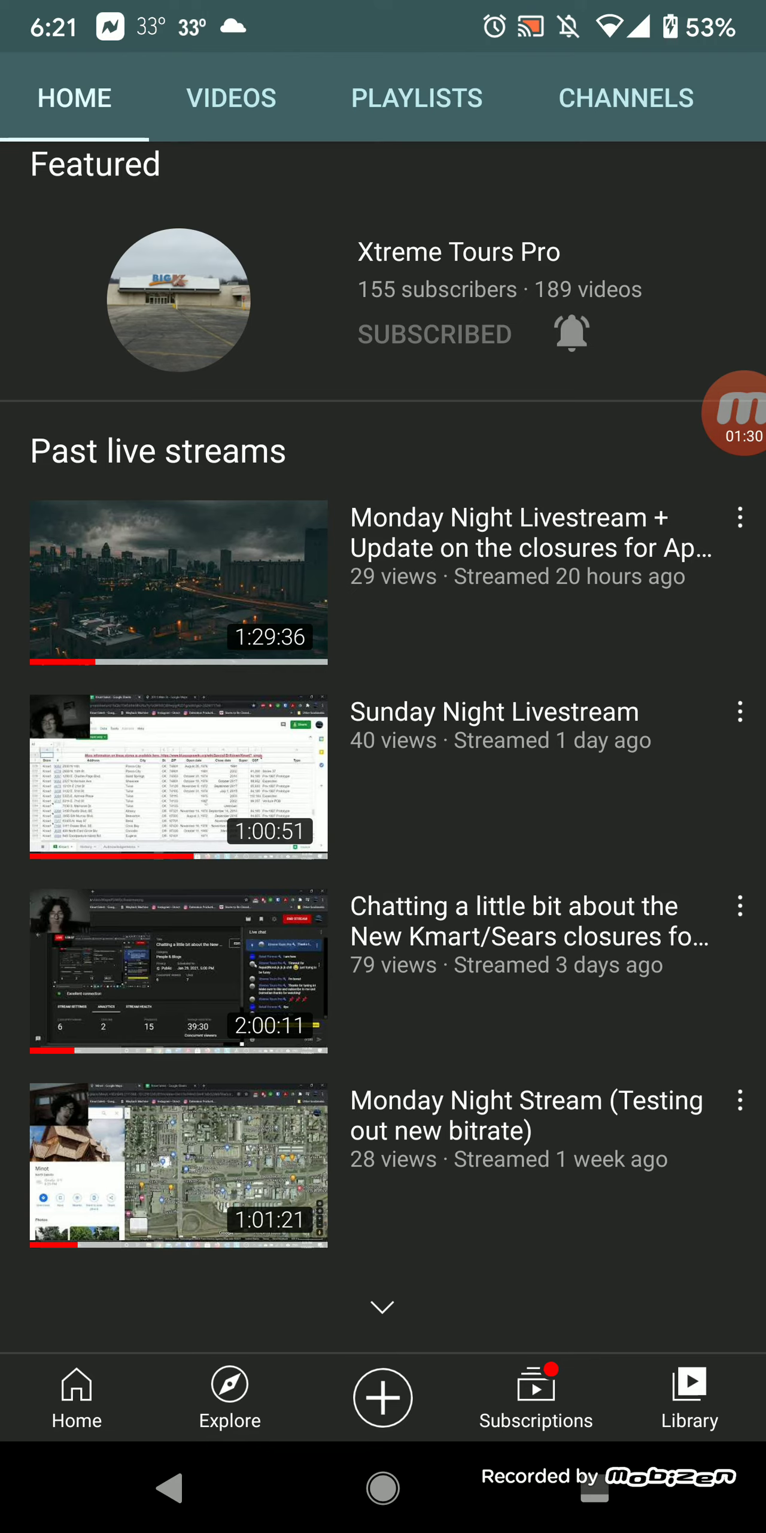
left_click(627, 97)
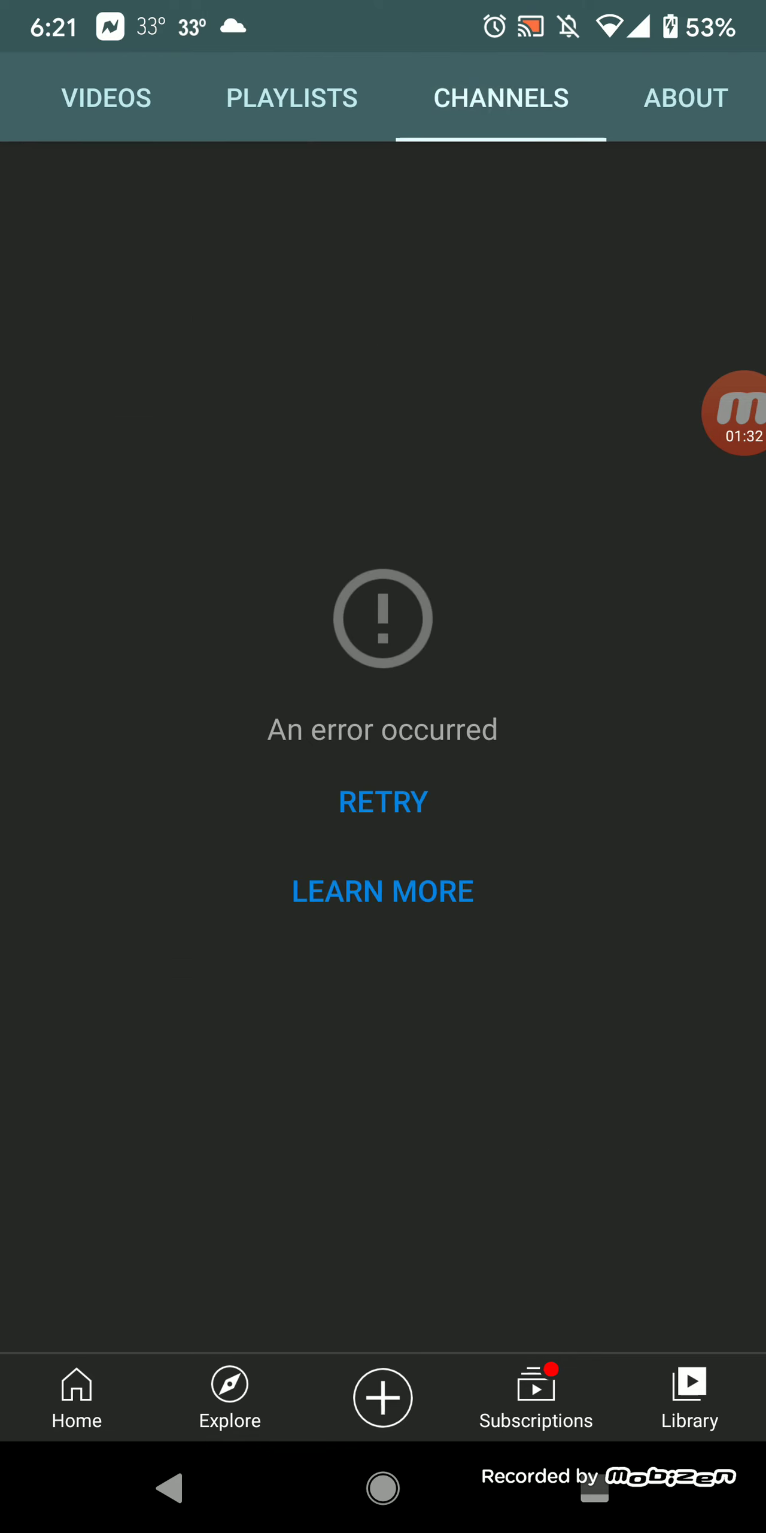
scroll(383, 720, "up", 2)
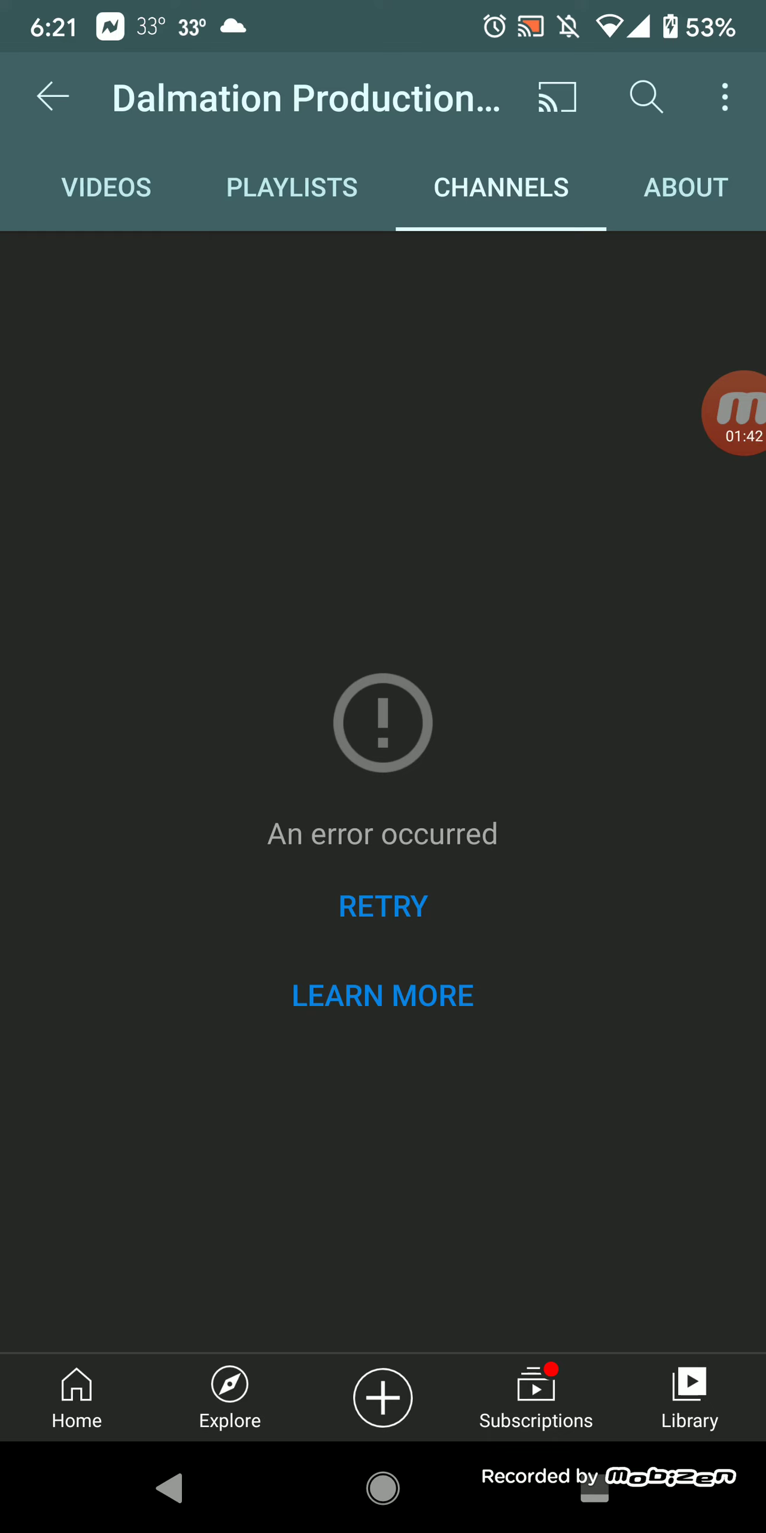
left_click(384, 1488)
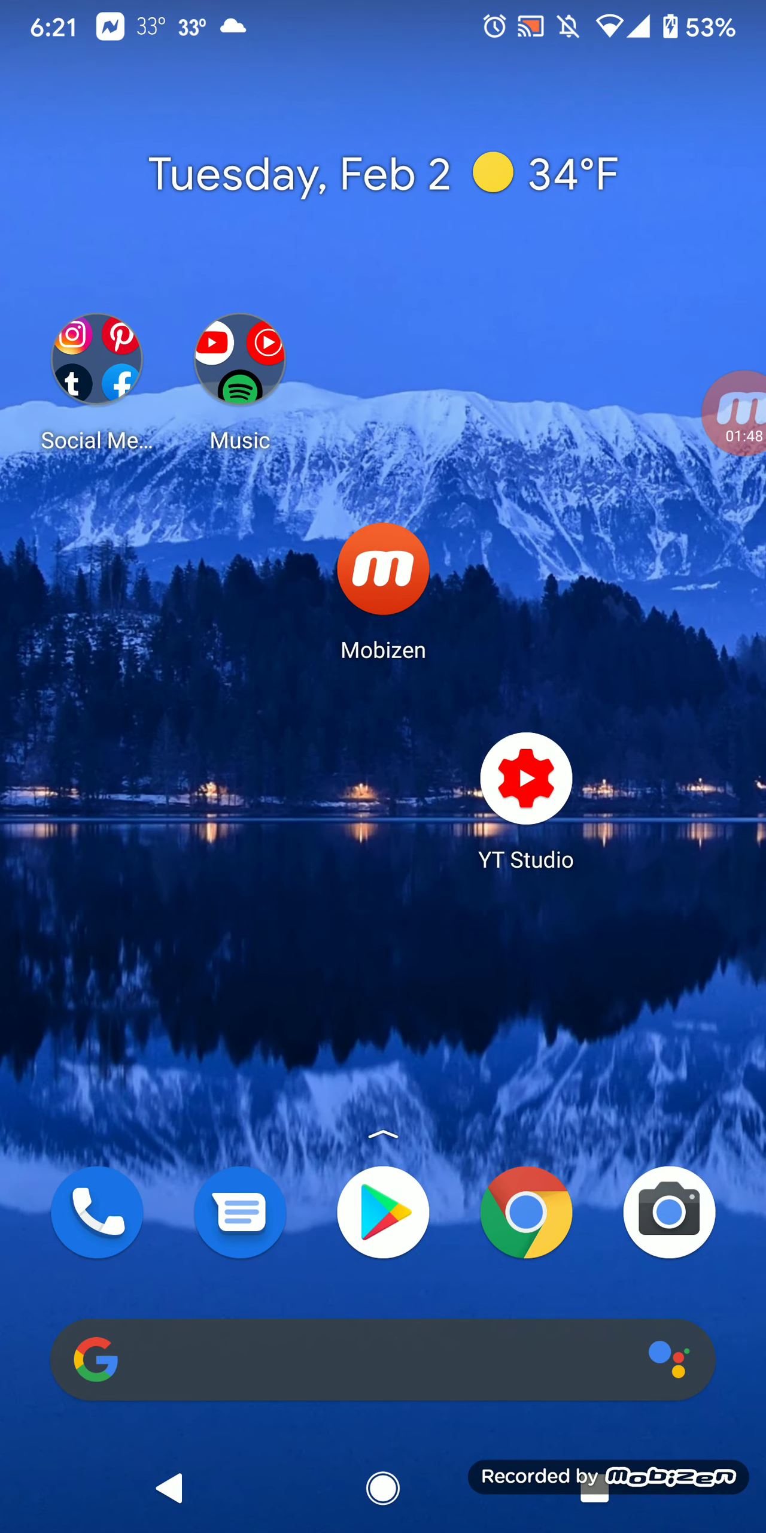